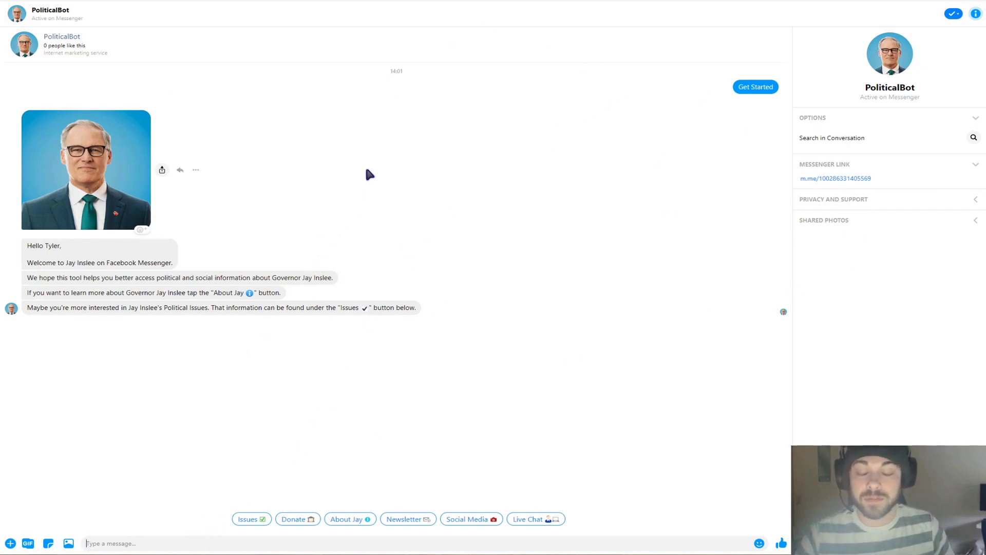
Send 'test' to PoliticalBot, then the healthcare worker's first name and last name as separate messages
{"action": "type", "text": "test"}
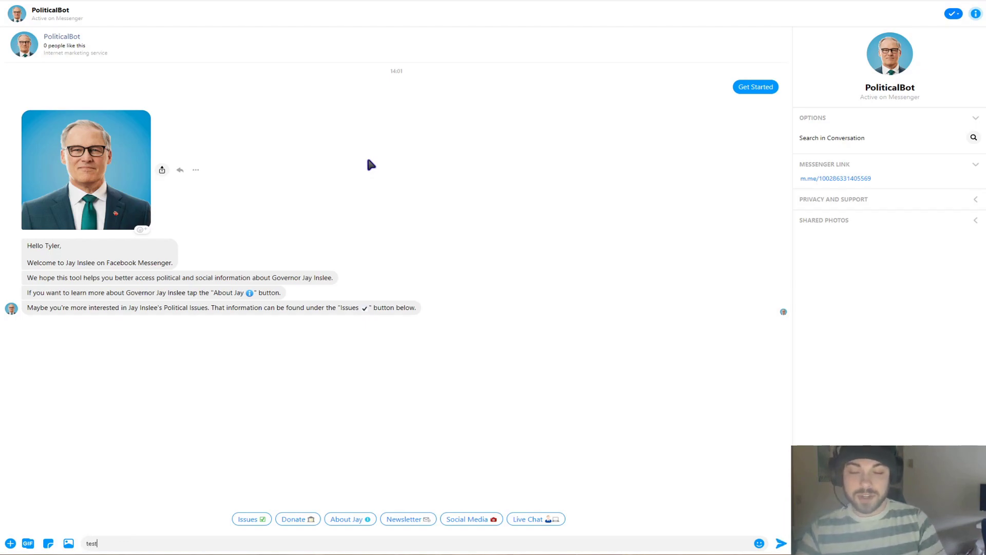
{"action": "key", "text": "Return"}
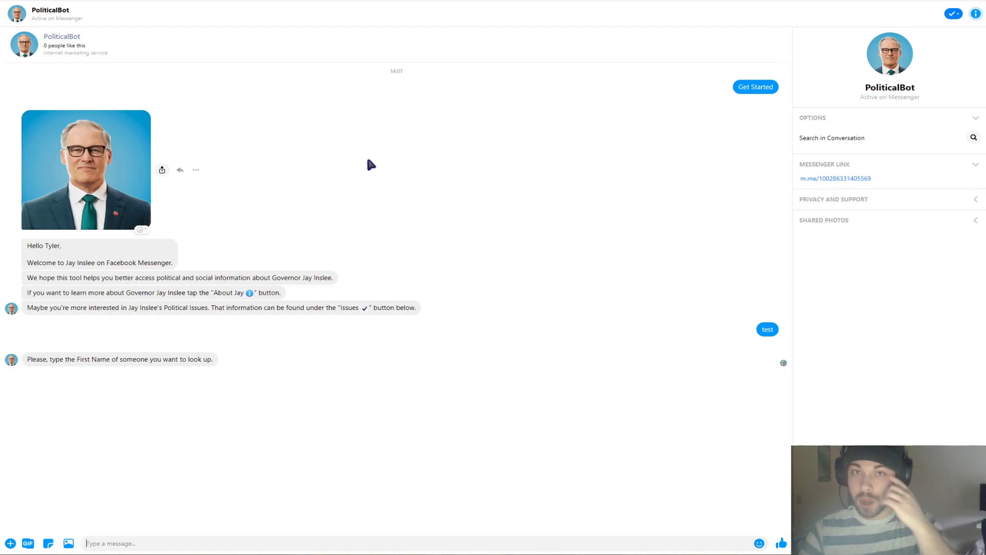
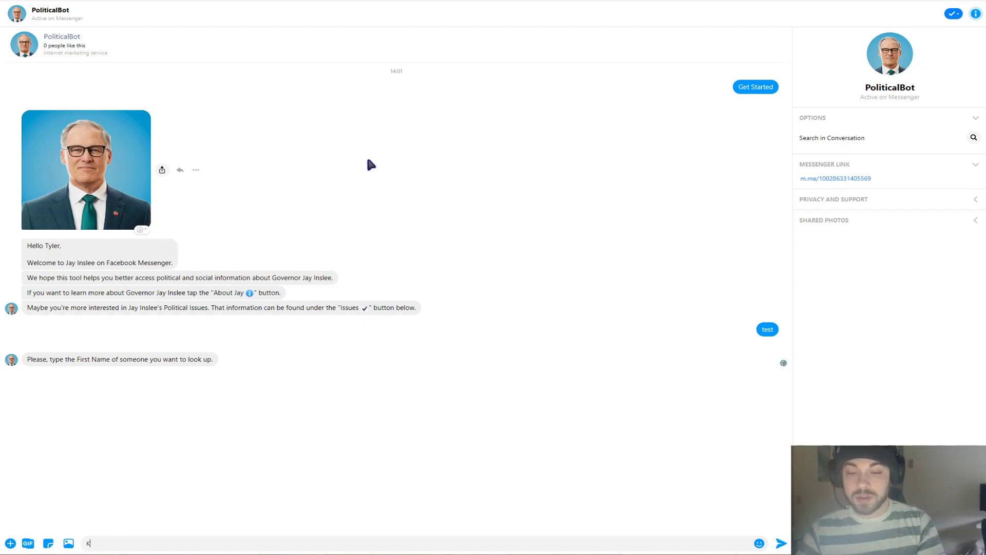
{"action": "key", "text": "Return"}
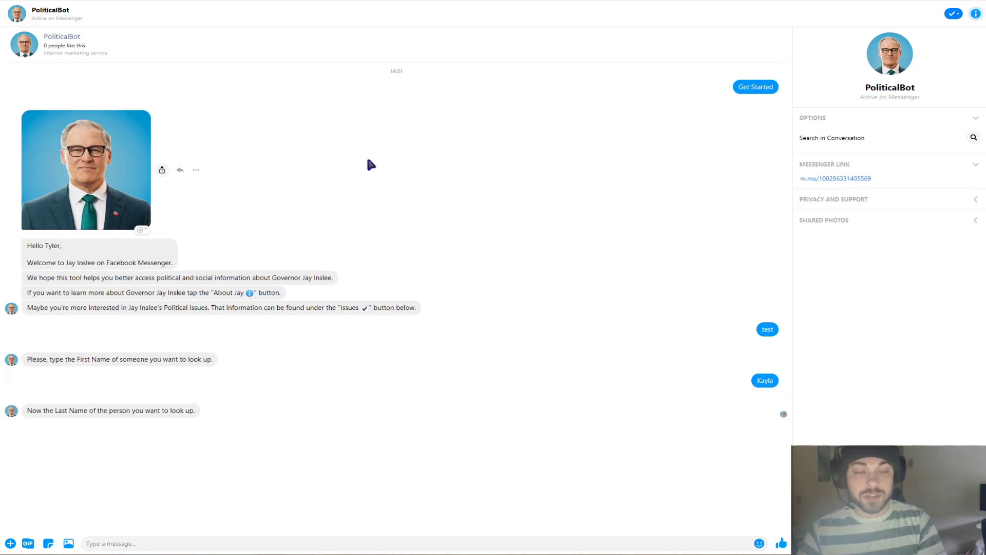
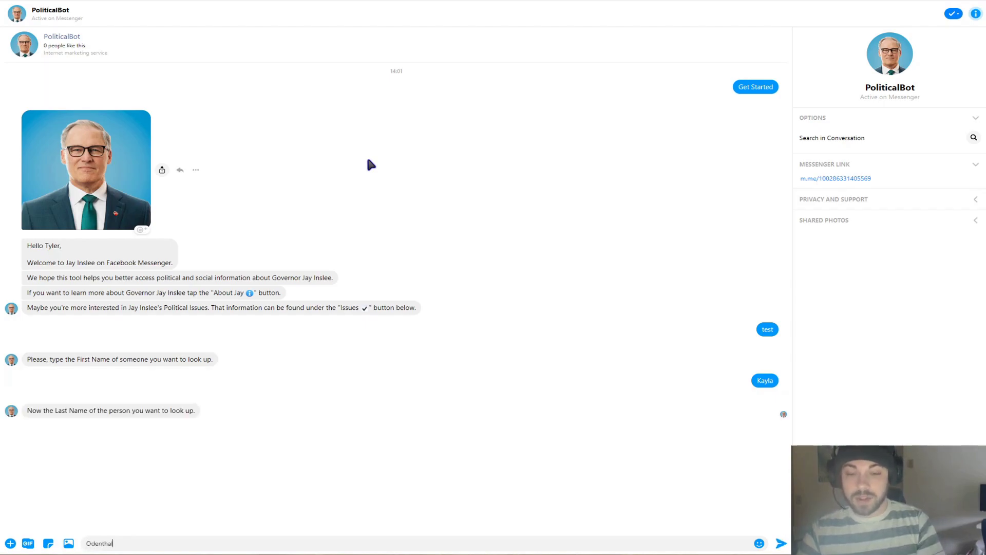
{"action": "key", "text": "Return"}
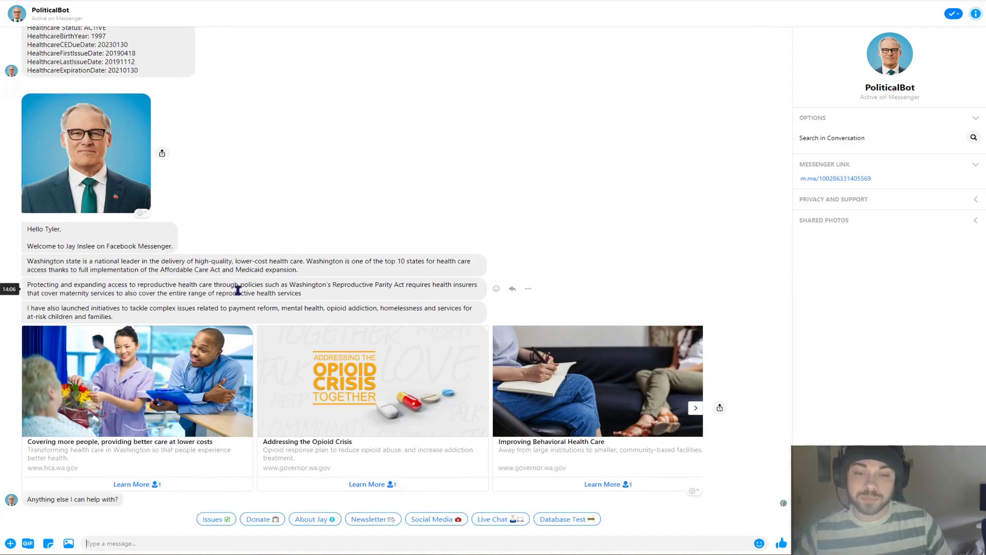
Page the healthcare article carousel forward, then back to the first card
{"action": "left_click", "coordinate": [698, 408]}
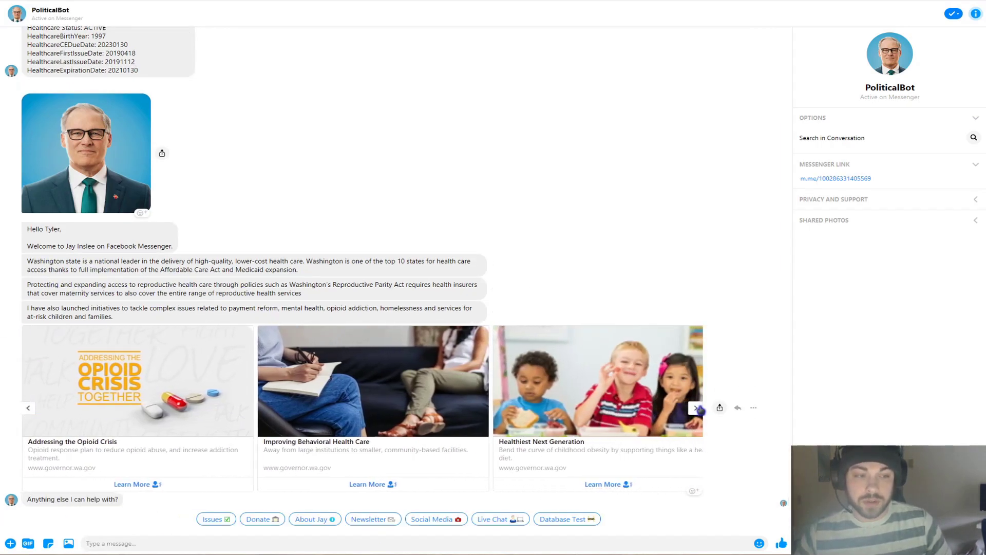
{"action": "left_click", "coordinate": [696, 408]}
{"action": "left_click", "coordinate": [28, 408]}
{"action": "left_click", "coordinate": [28, 408]}
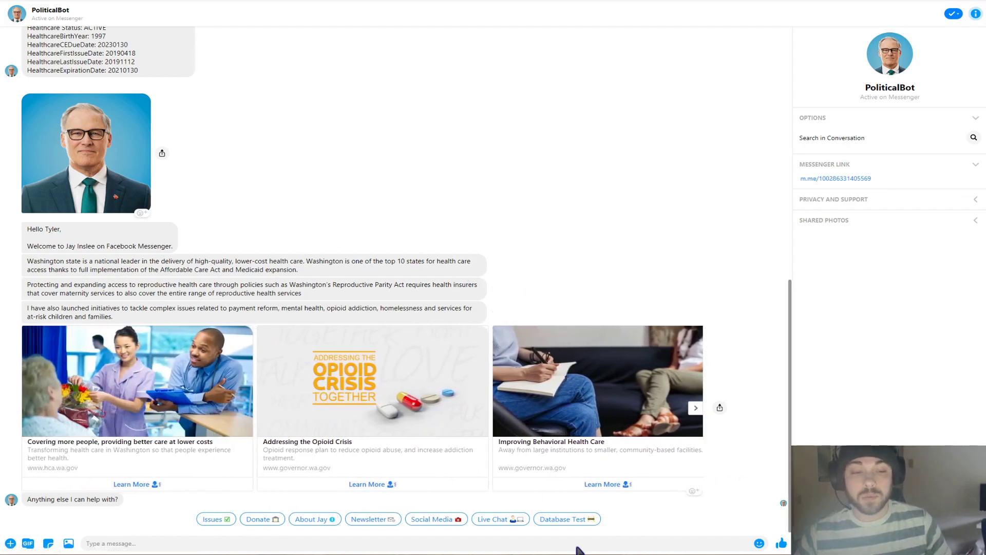
Start a new lookup with 'test', then send the governor's first and last name
{"action": "type", "text": "test"}
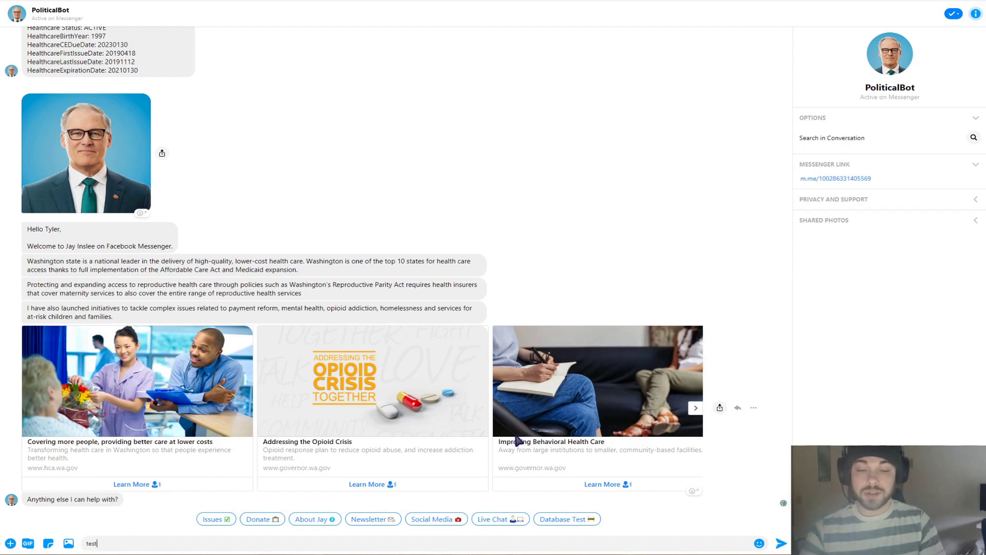
{"action": "key", "text": "Return"}
{"action": "type", "text": "J"}
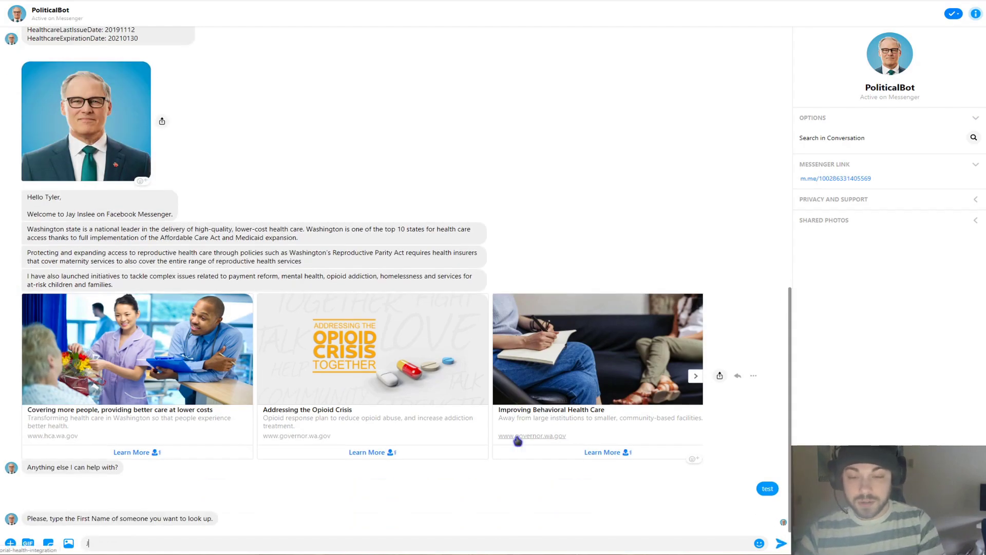
{"action": "type", "text": "ay"}
{"action": "key", "text": "Return"}
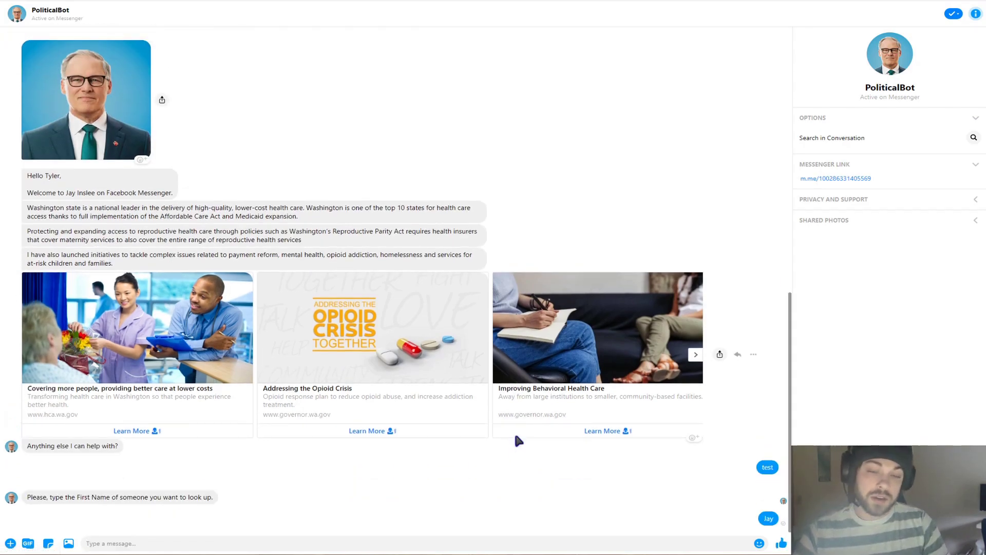
{"action": "type", "text": "Ins"}
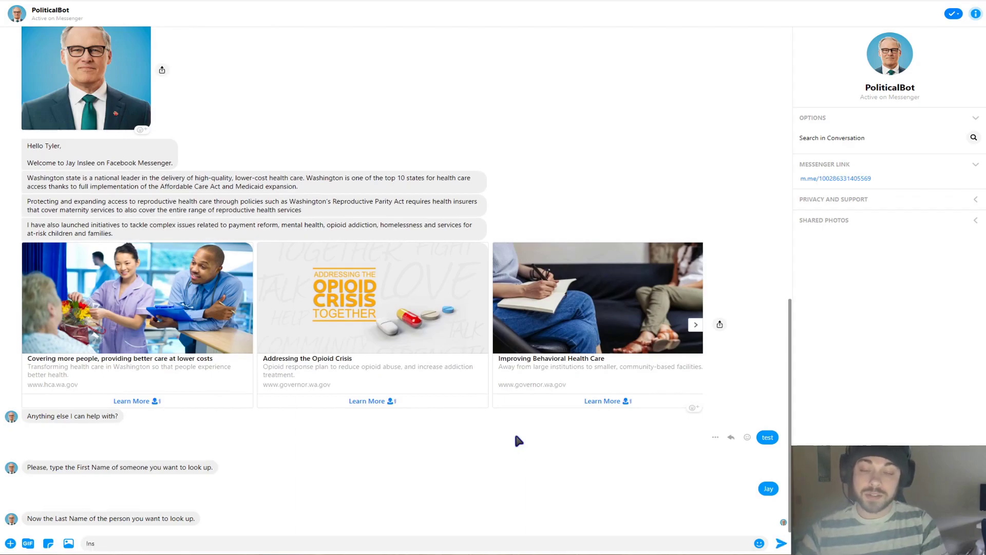
{"action": "type", "text": "lee"}
{"action": "key", "text": "Return"}
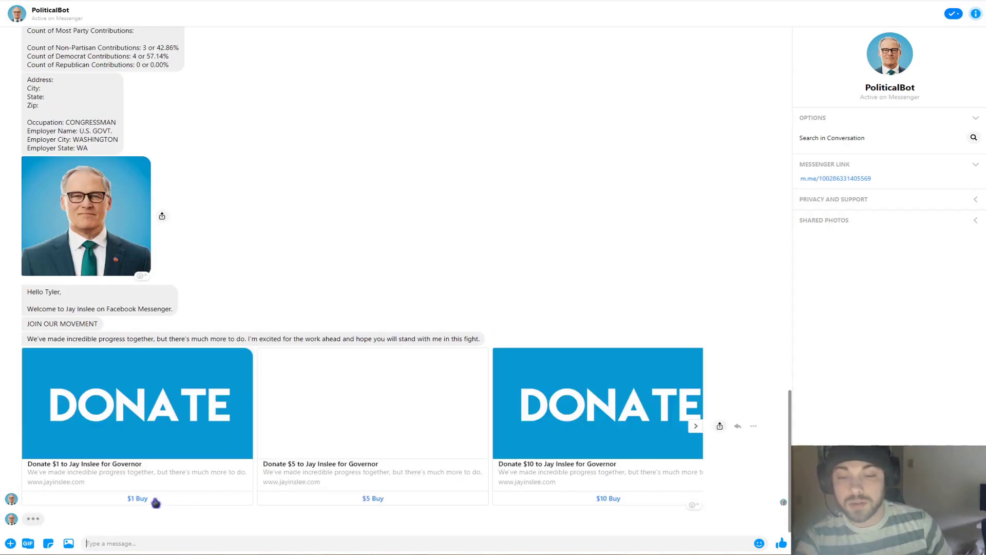
Open the $1 checkout from the first Donate card, then close the popup
{"action": "left_click", "coordinate": [150, 499]}
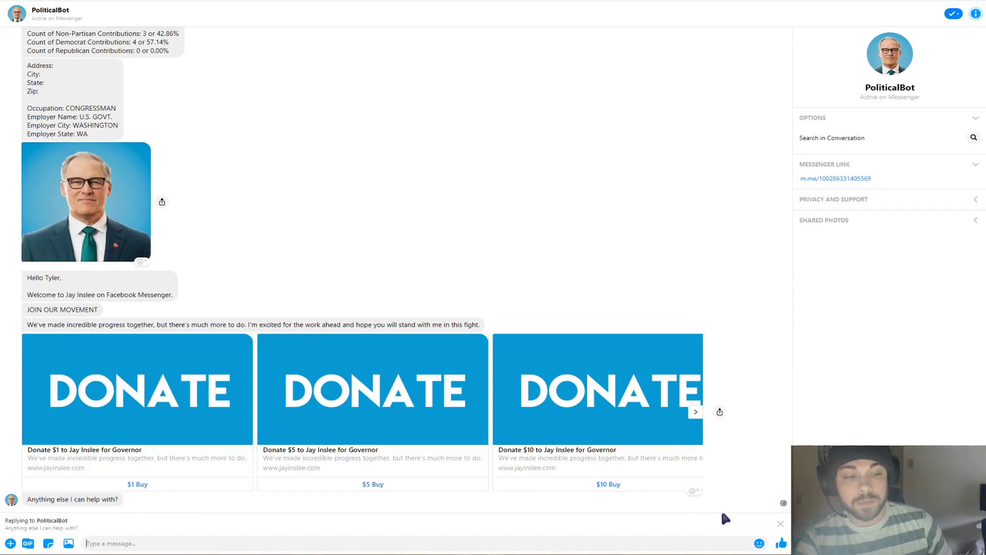
{"action": "left_click", "coordinate": [780, 524]}
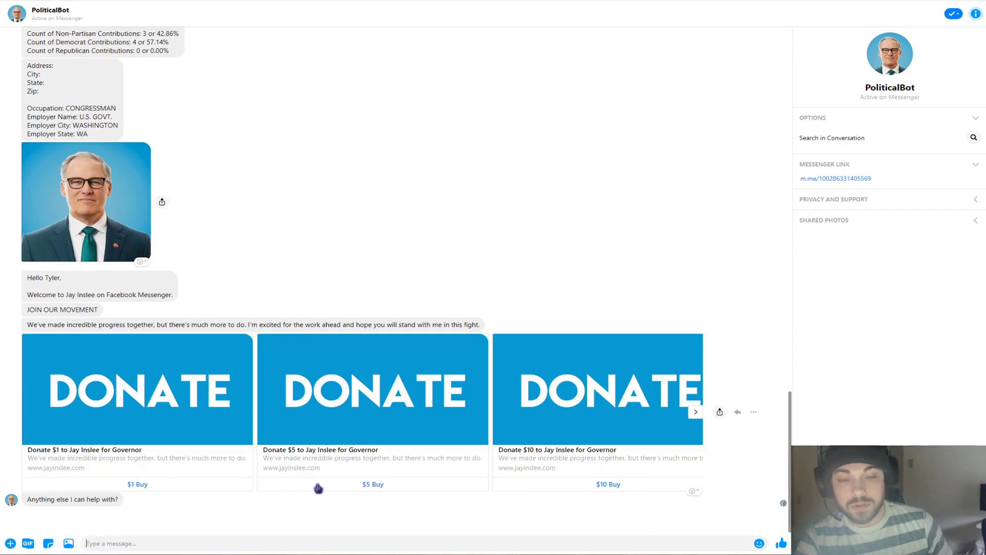
{"action": "left_click", "coordinate": [143, 485]}
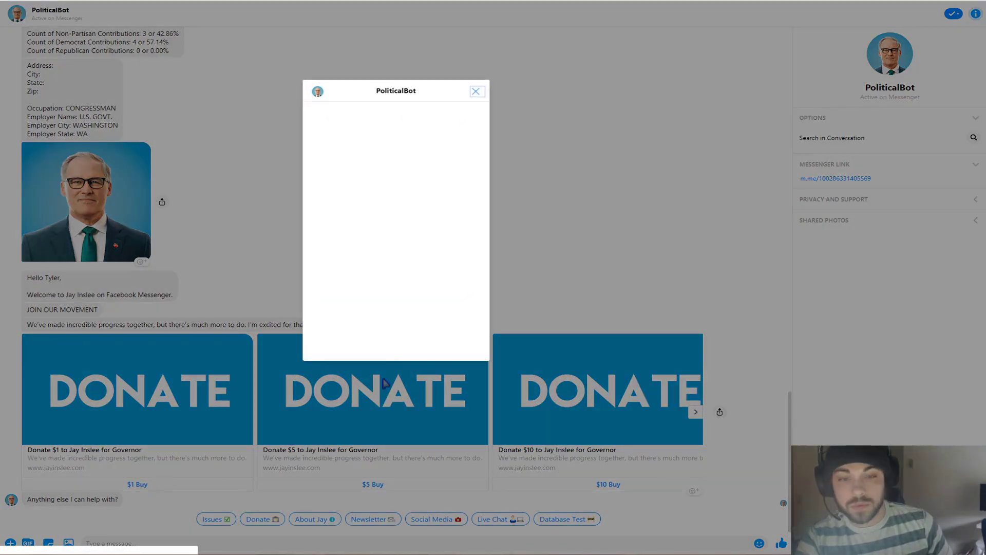
{"action": "left_click", "coordinate": [477, 94]}
In the message box, send 'test', then the next person's first and last name
{"action": "left_click", "coordinate": [374, 540]}
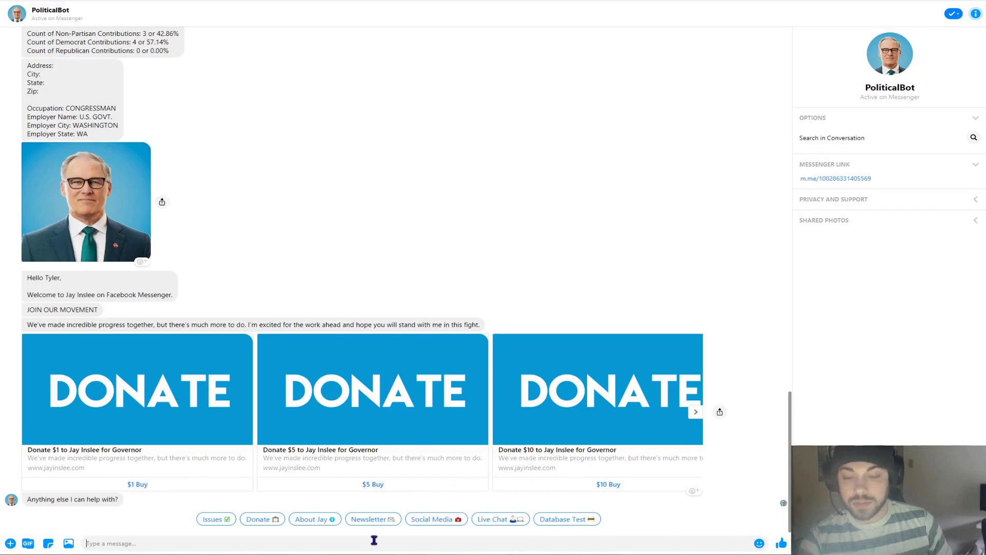
{"action": "type", "text": "test"}
{"action": "key", "text": "Return"}
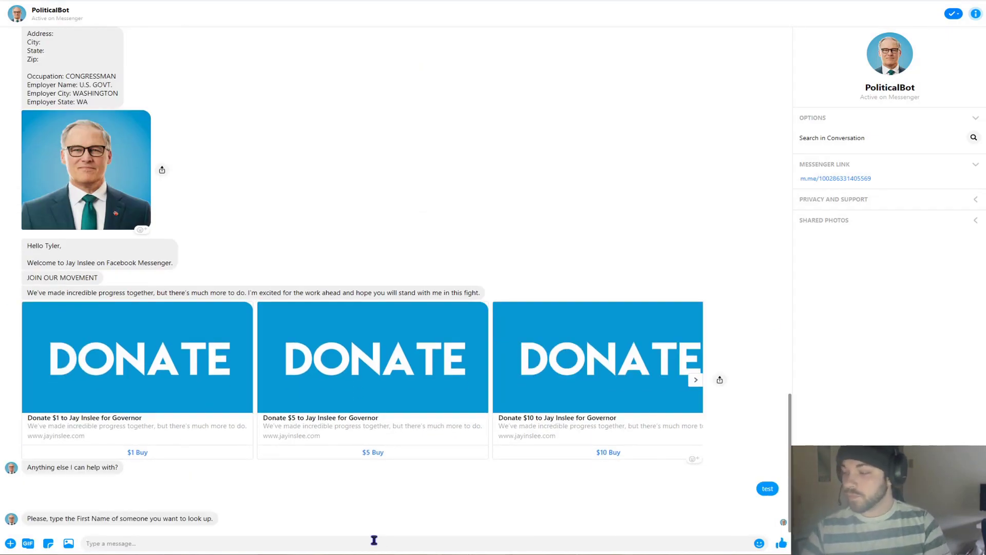
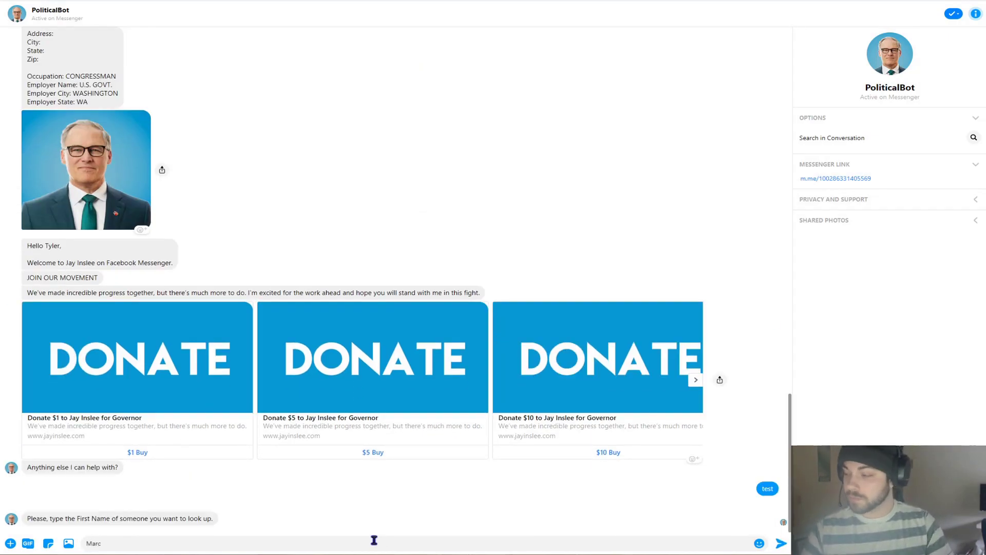
{"action": "key", "text": "Return"}
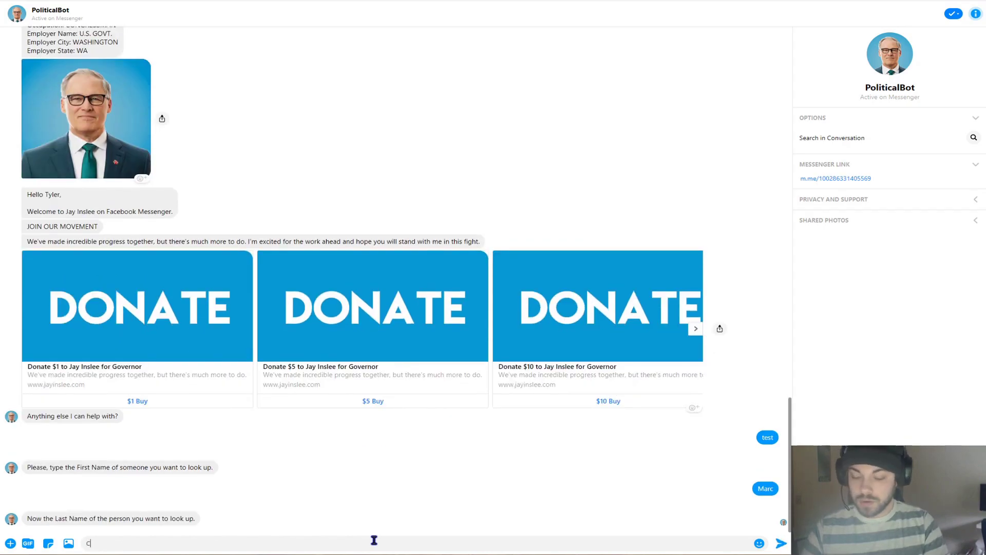
{"action": "key", "text": "Return"}
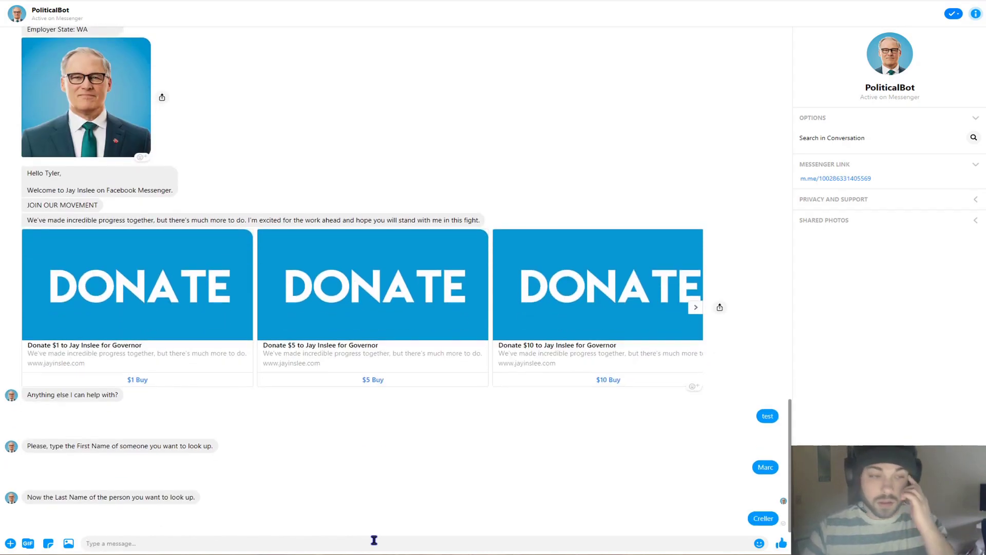